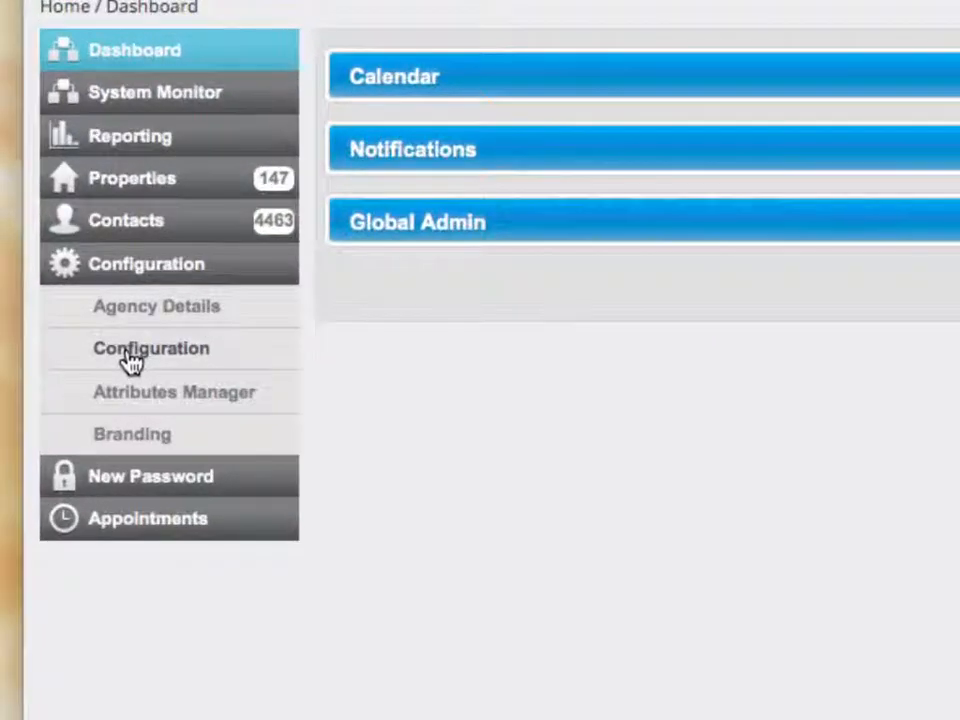
Open the Configuration page within the Configuration section.
{"action": "left_click", "coordinate": [131, 360]}
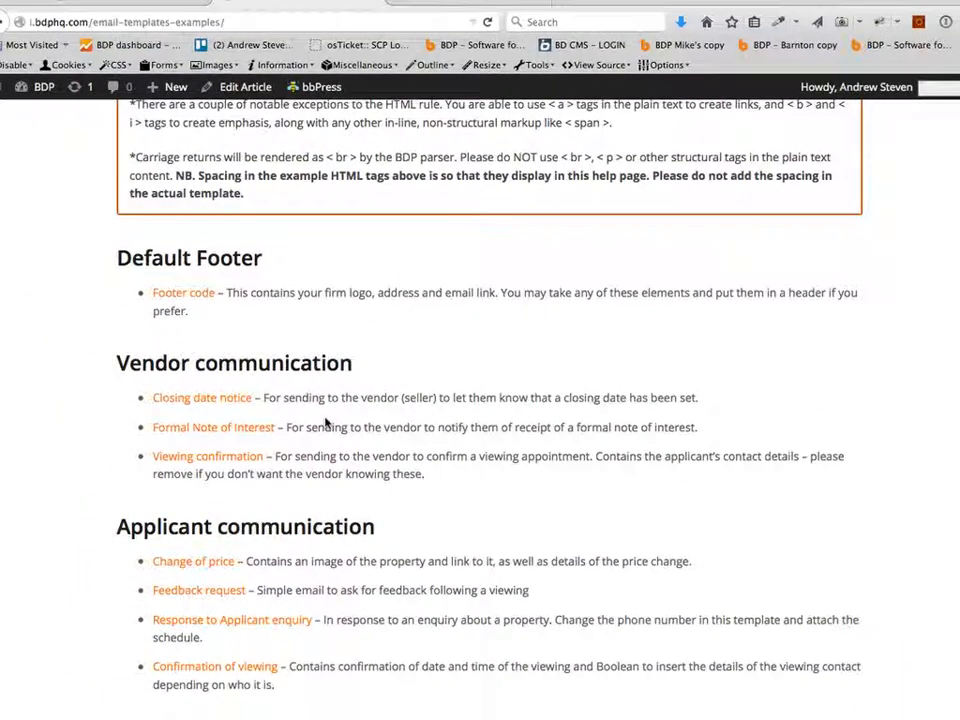
Search the bdphq help site for "templates" and open the "Email templates – Examples" article.
{"action": "scroll", "coordinate": [325, 422], "scroll_direction": "up", "scroll_amount": 10}
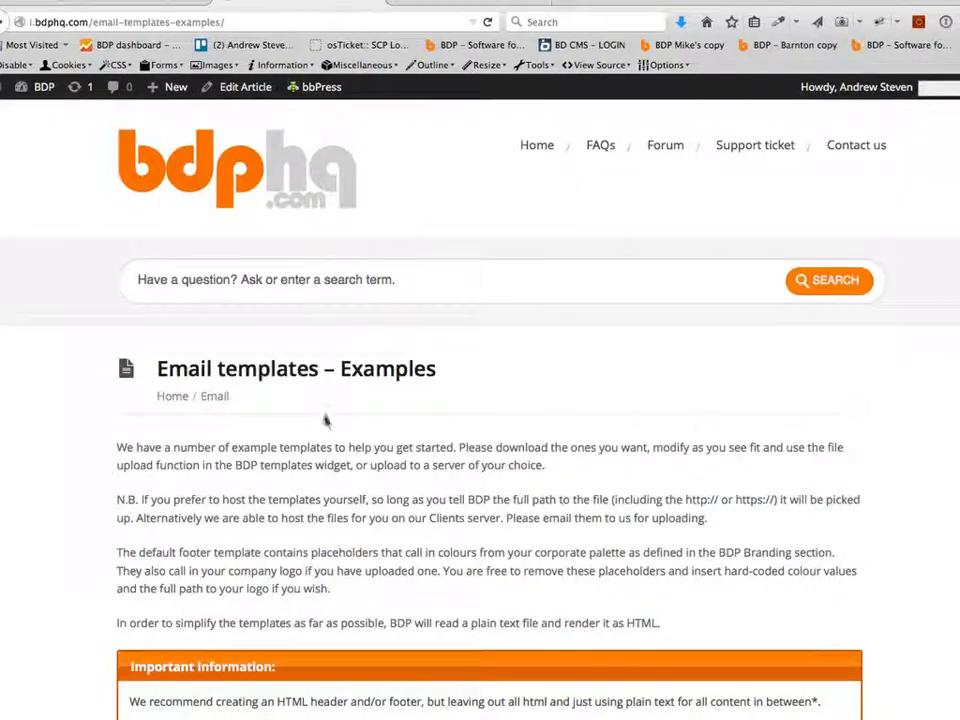
{"action": "left_click", "coordinate": [210, 276]}
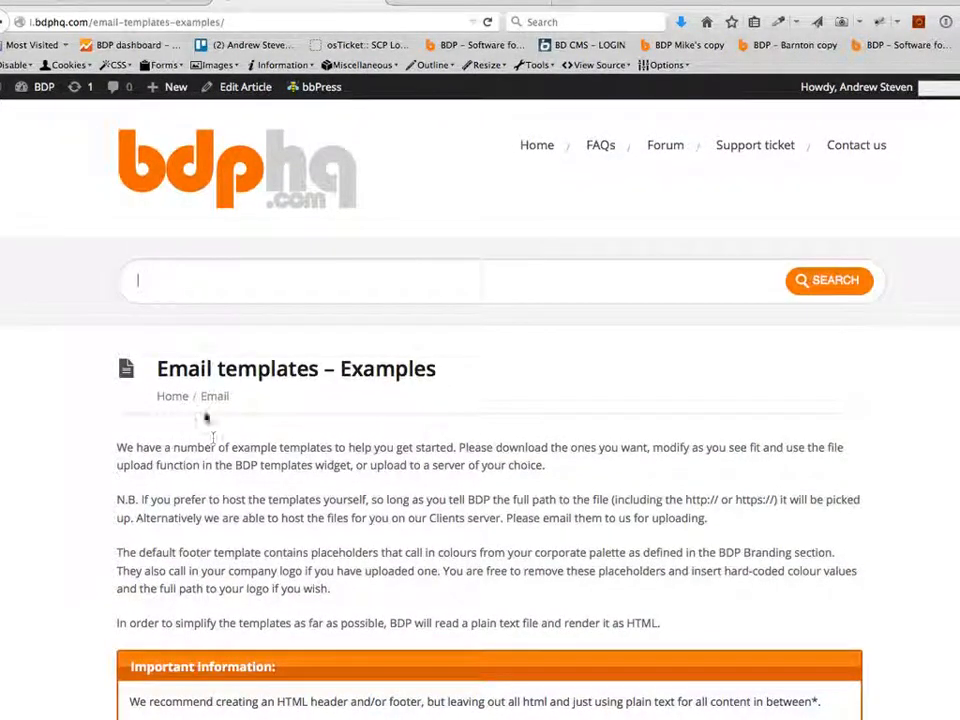
{"action": "type", "text": "templates"}
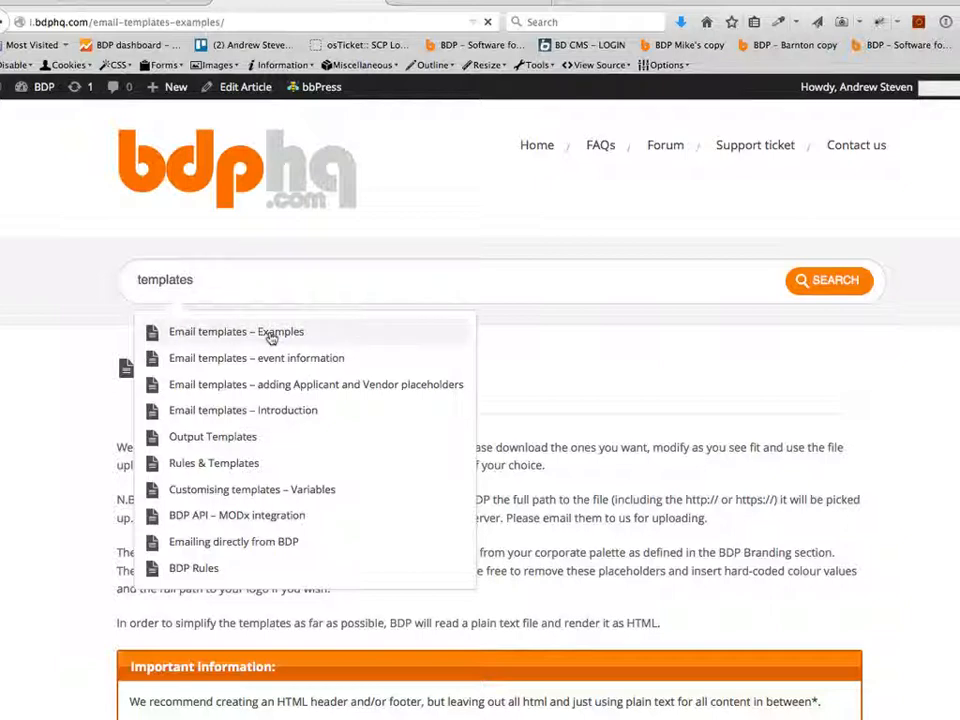
{"action": "left_click", "coordinate": [270, 339]}
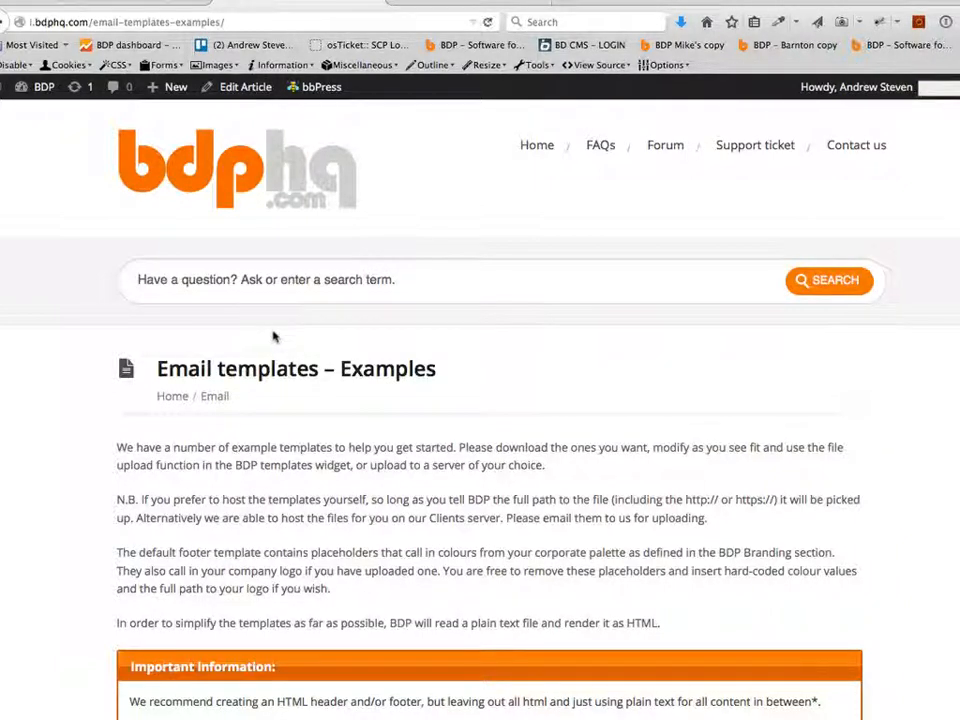
View the Change of price example template under Applicant communication, and return to the examples article.
{"action": "scroll", "coordinate": [273, 336], "scroll_direction": "down", "scroll_amount": 10}
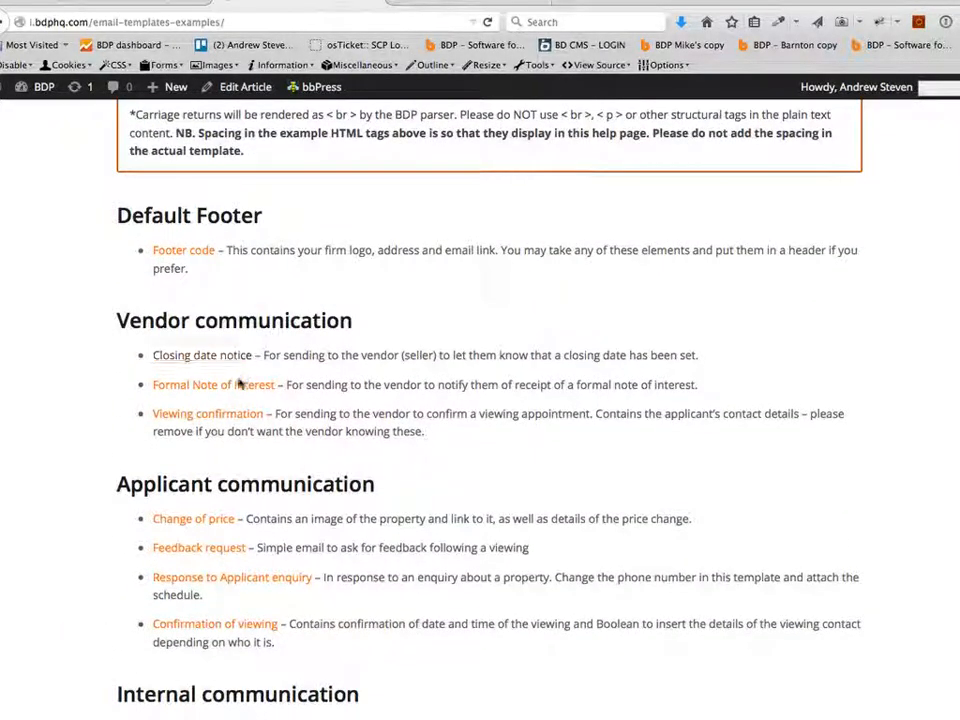
{"action": "left_click", "coordinate": [181, 520]}
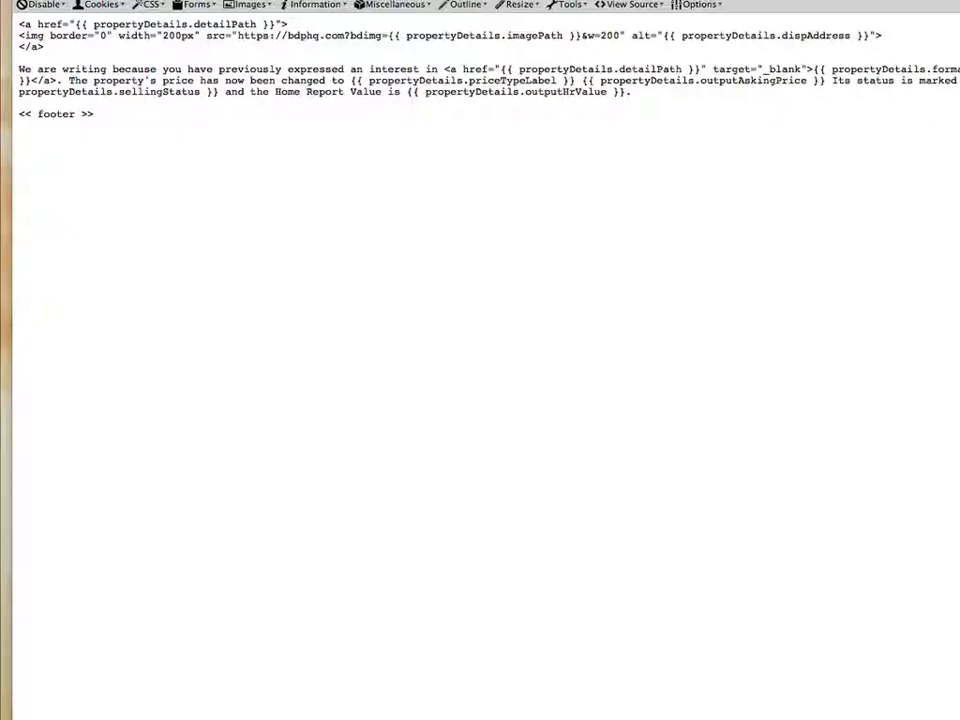
{"action": "key", "text": "super+Left"}
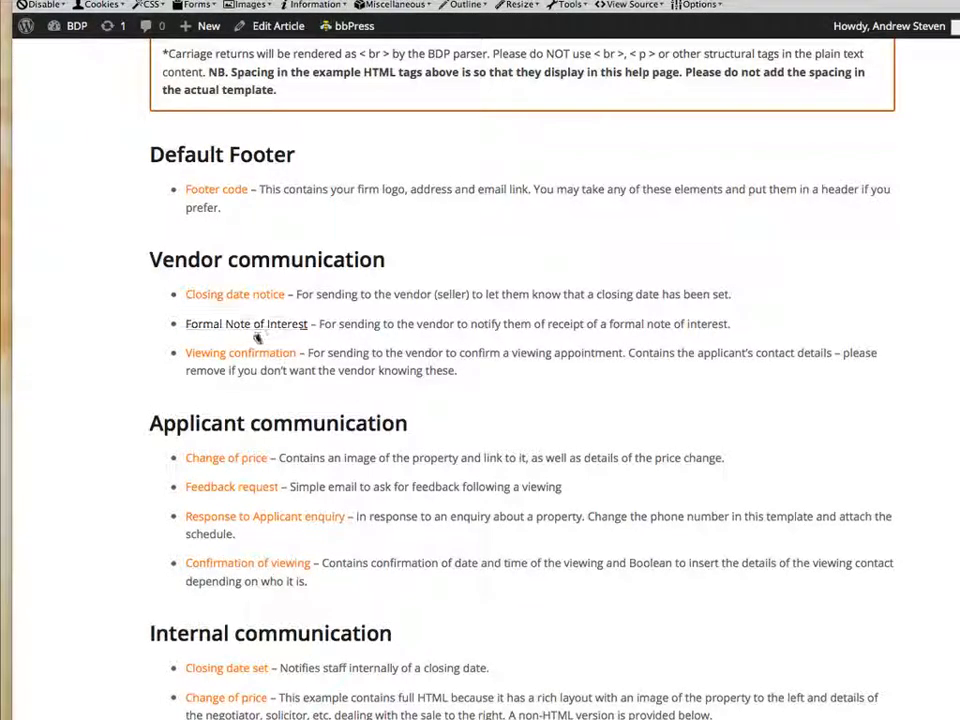
Save the Applicant communication Change of price template to the Desktop as changeOfPrice.txt in Plain Text format.
{"action": "right_click", "coordinate": [240, 462]}
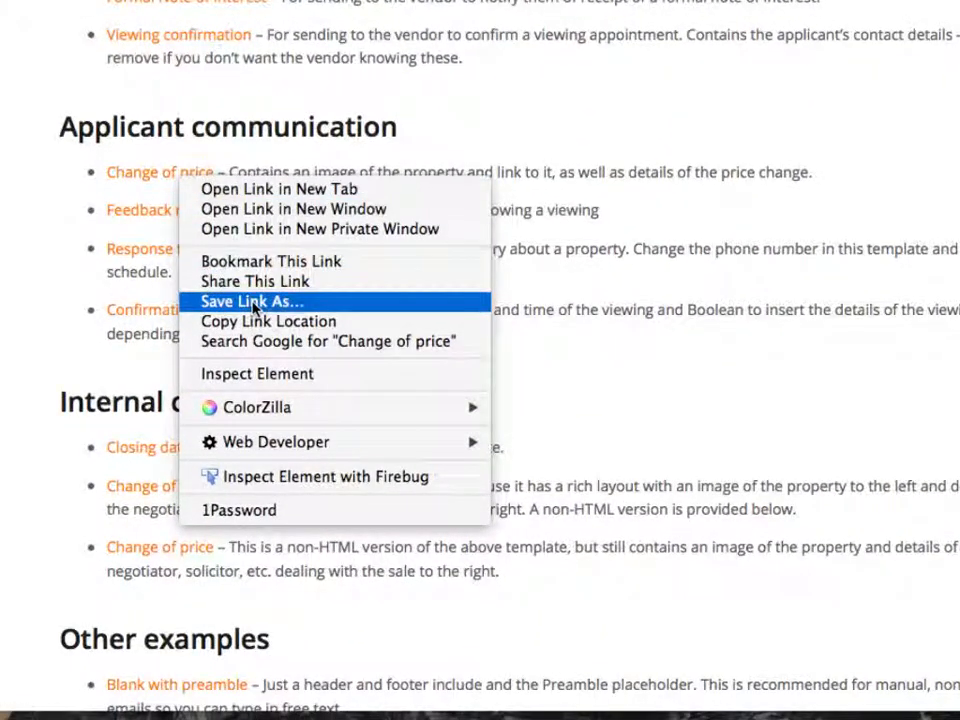
{"action": "left_click", "coordinate": [253, 303]}
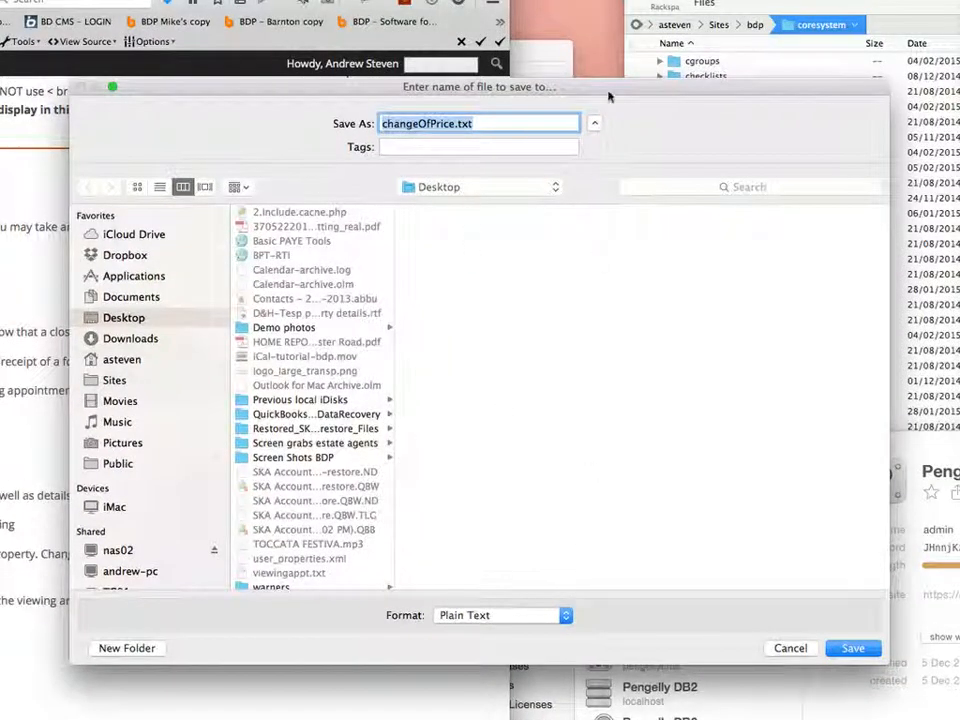
{"action": "left_click_drag", "start_coordinate": [608, 96], "coordinate": [76, 149]}
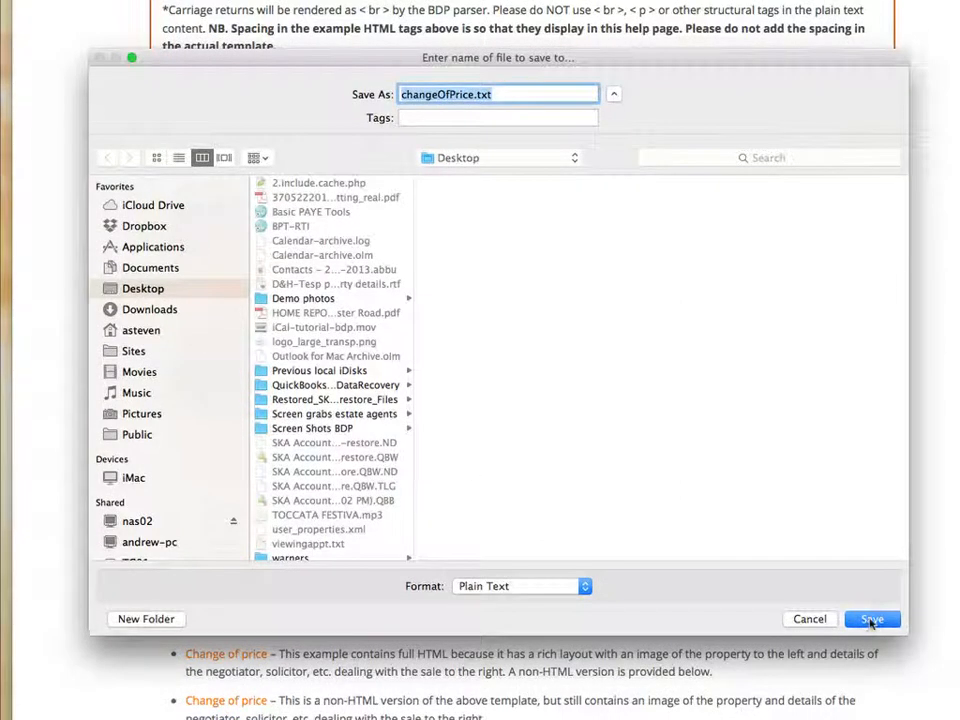
{"action": "left_click", "coordinate": [872, 620]}
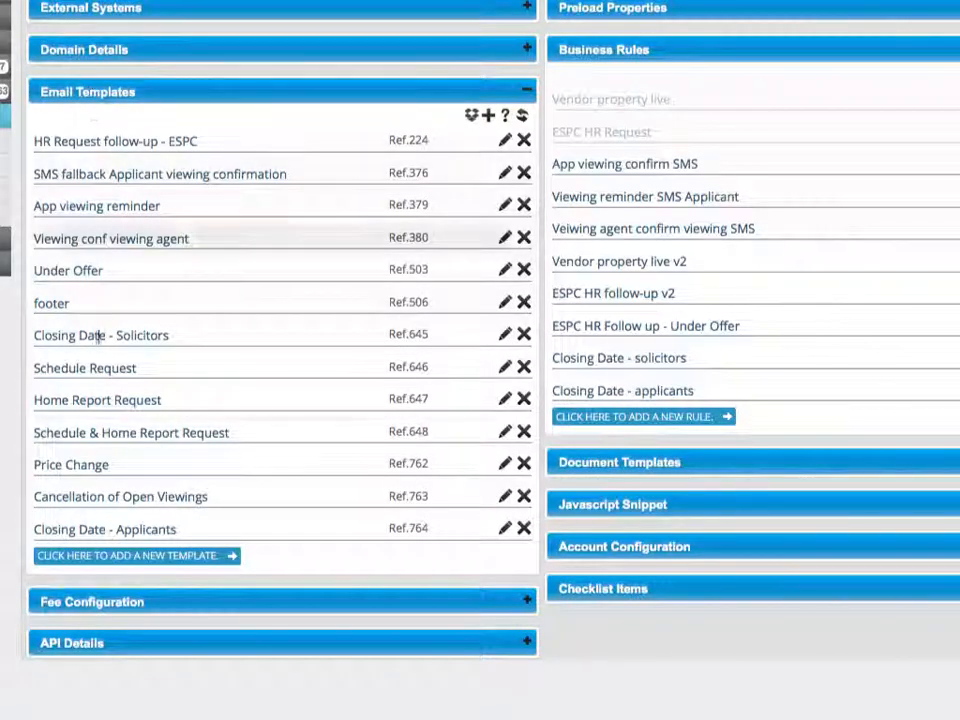
Add a new email template and name it "App change of price".
{"action": "left_click", "coordinate": [141, 558]}
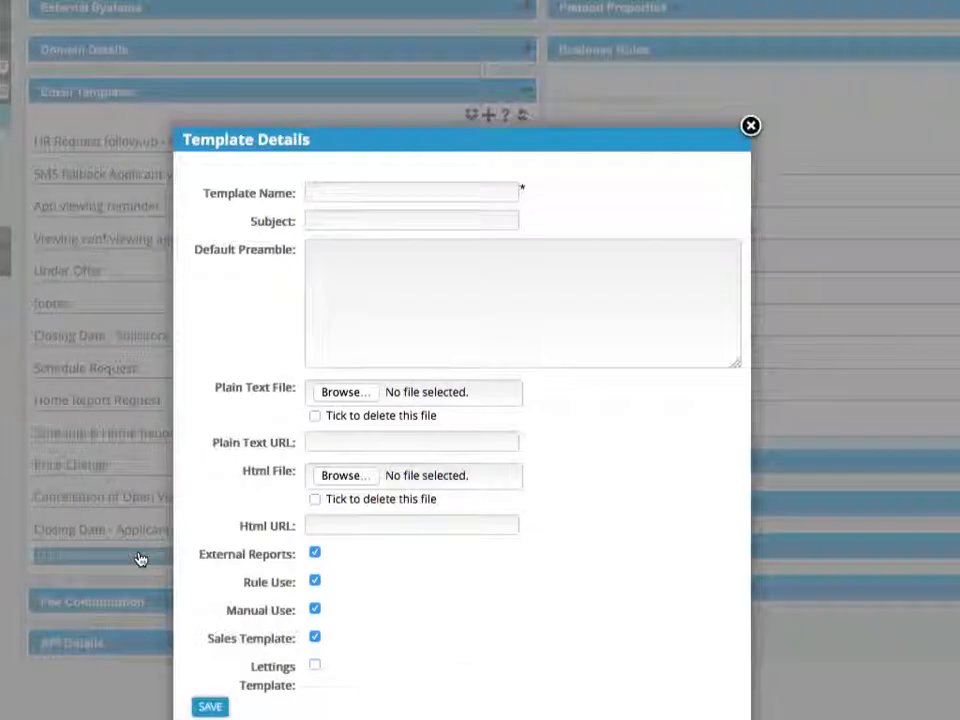
{"action": "left_click", "coordinate": [328, 180]}
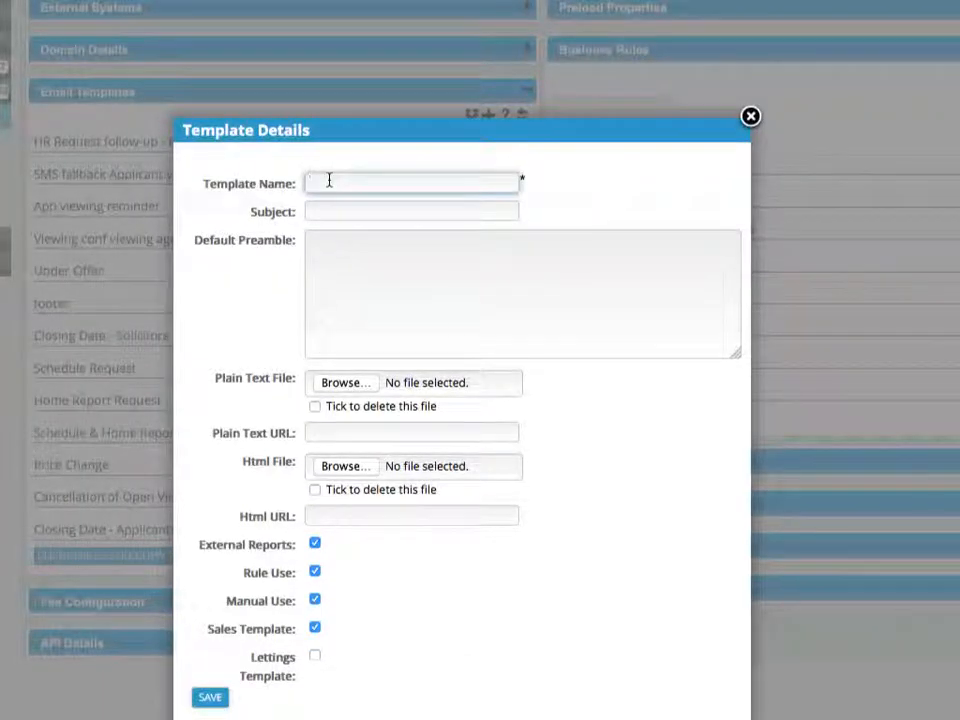
{"action": "type", "text": "App"}
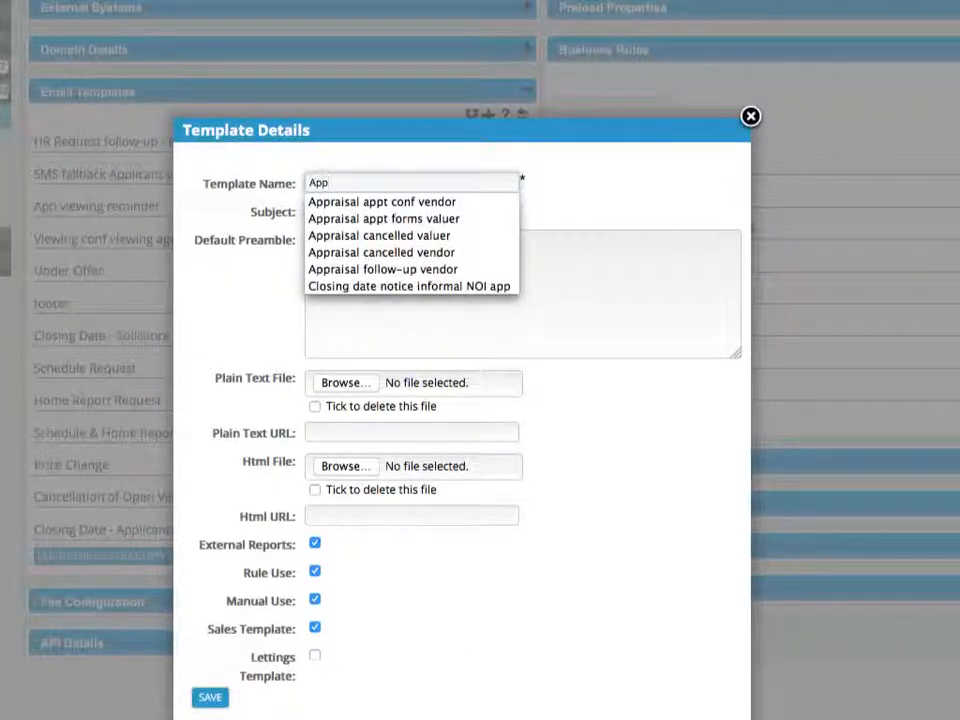
{"action": "type", "text": " cha"}
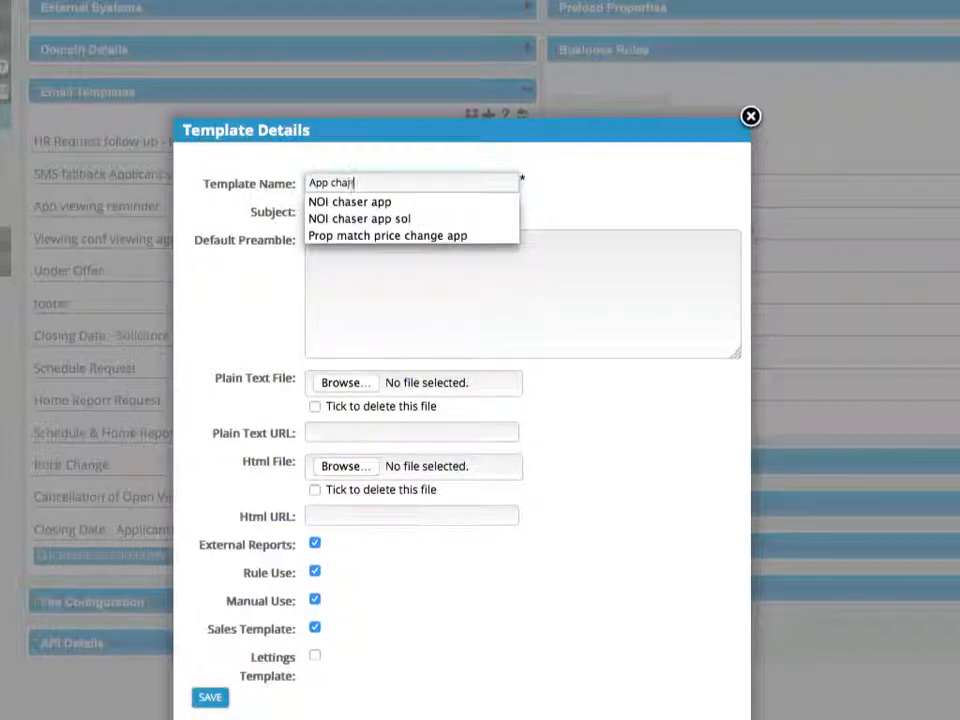
{"action": "type", "text": "nge of price"}
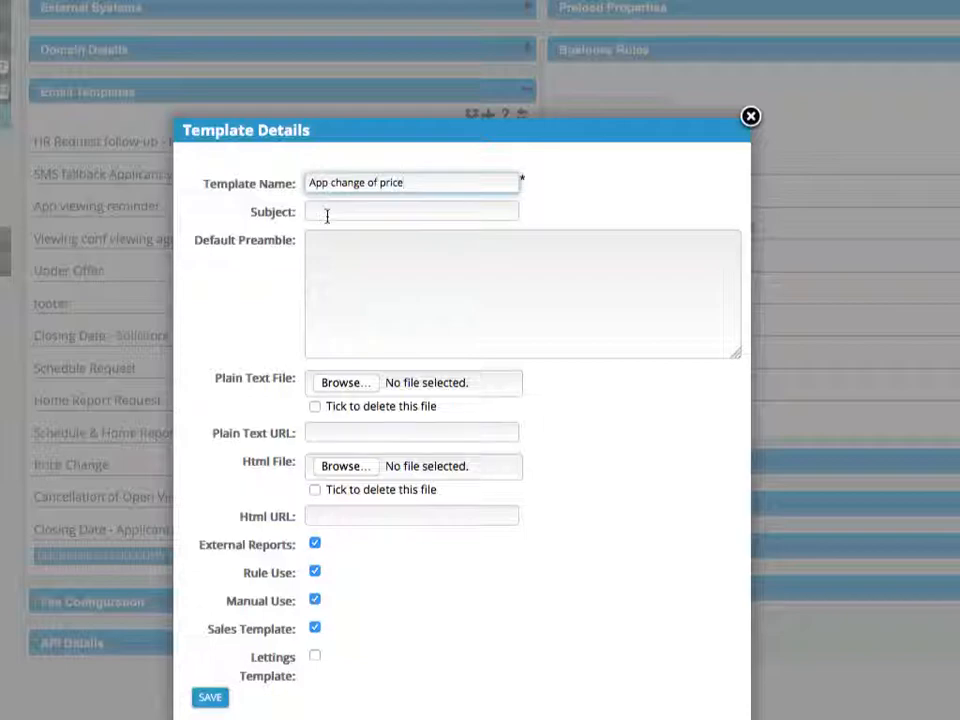
Attach changeOfPrice.txt from the Desktop as the Html file, disable External Reports and Manual Use, and save the template.
{"action": "left_click", "coordinate": [336, 467]}
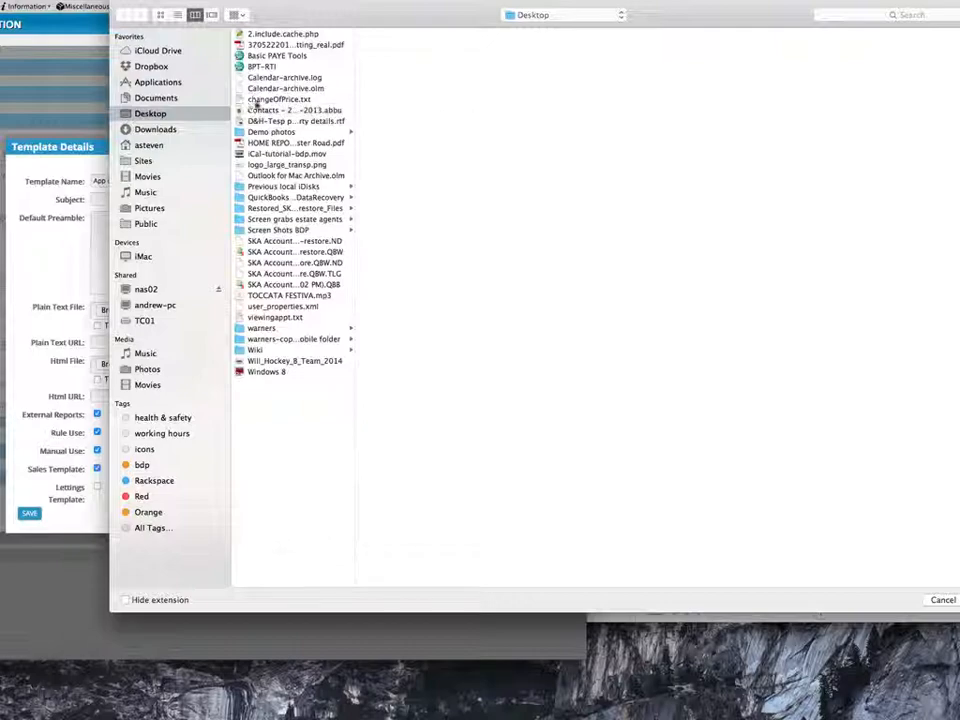
{"action": "left_click", "coordinate": [258, 100]}
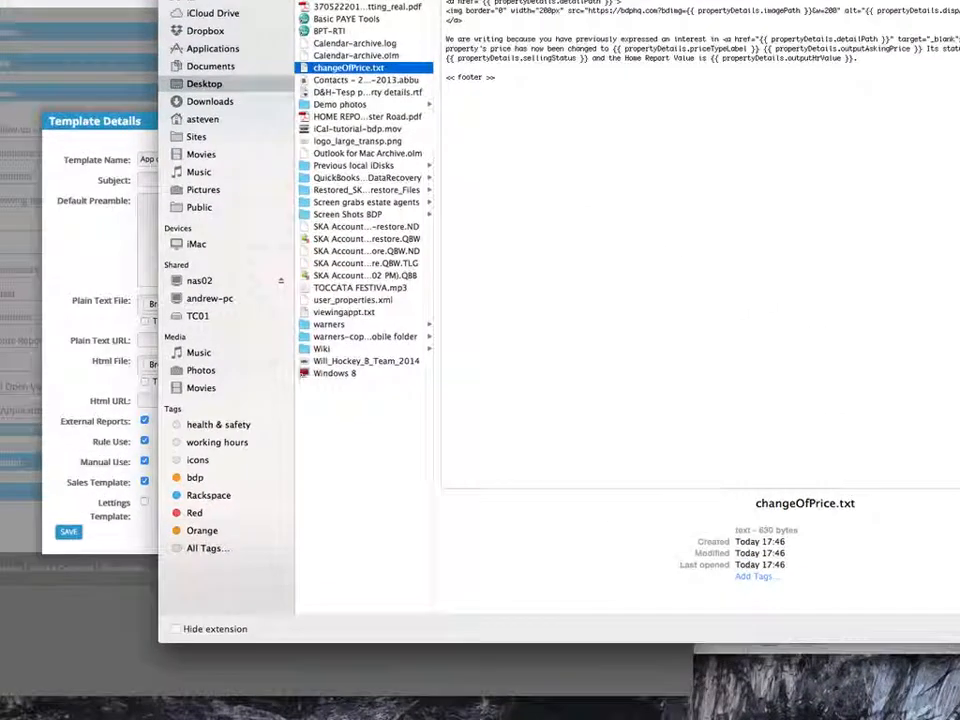
{"action": "left_click", "coordinate": [959, 600]}
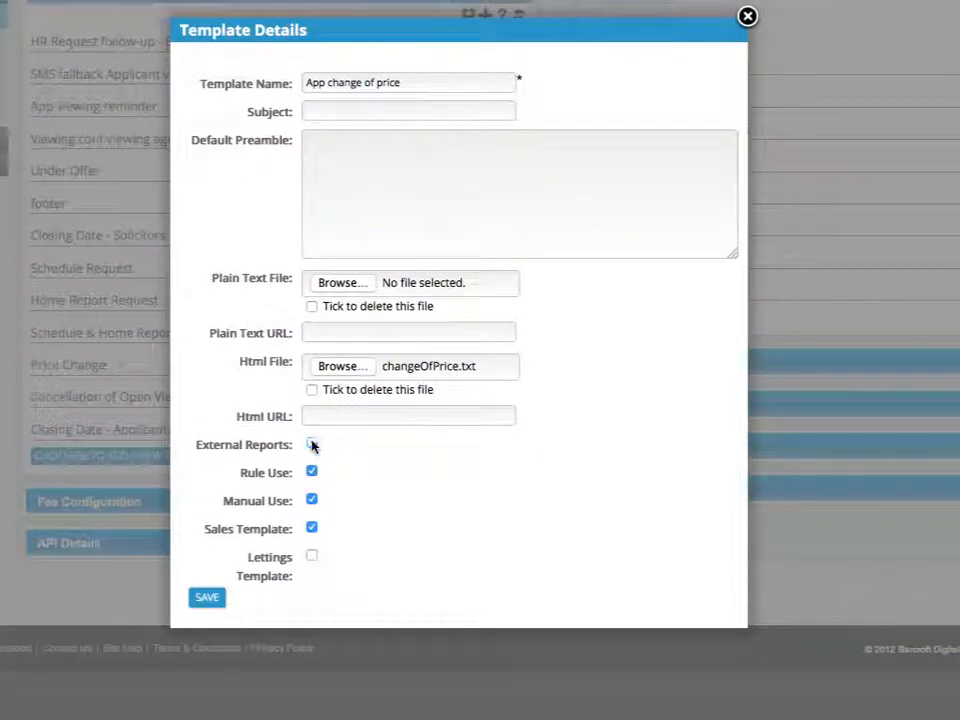
{"action": "left_click", "coordinate": [312, 500]}
{"action": "left_click", "coordinate": [204, 598]}
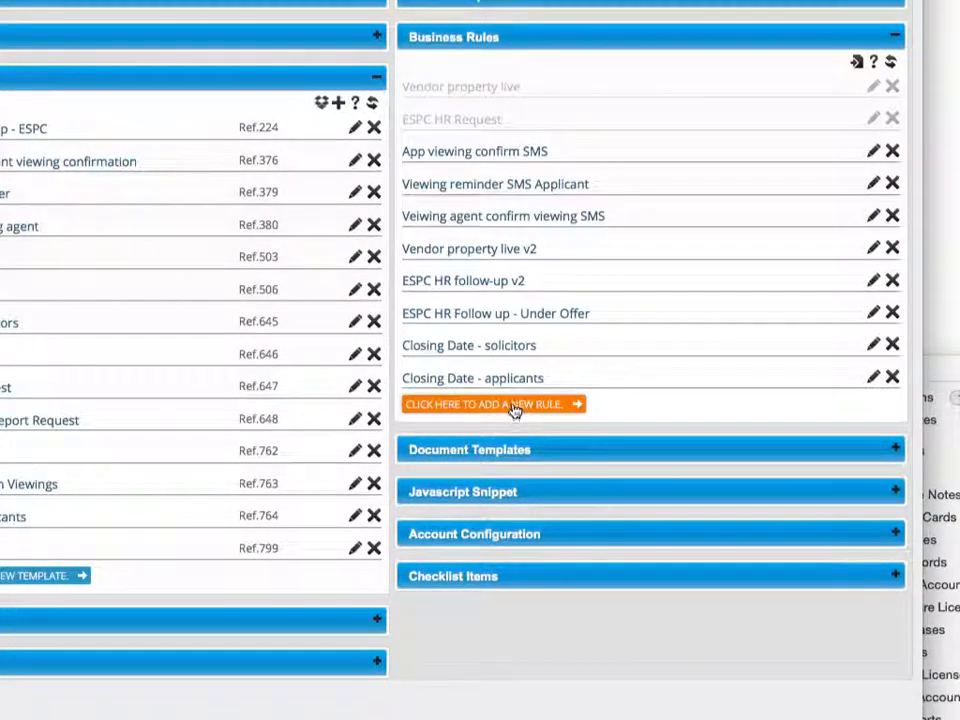
Add a new business rule with the event Property Price Change and the action Send Email.
{"action": "left_click", "coordinate": [517, 408]}
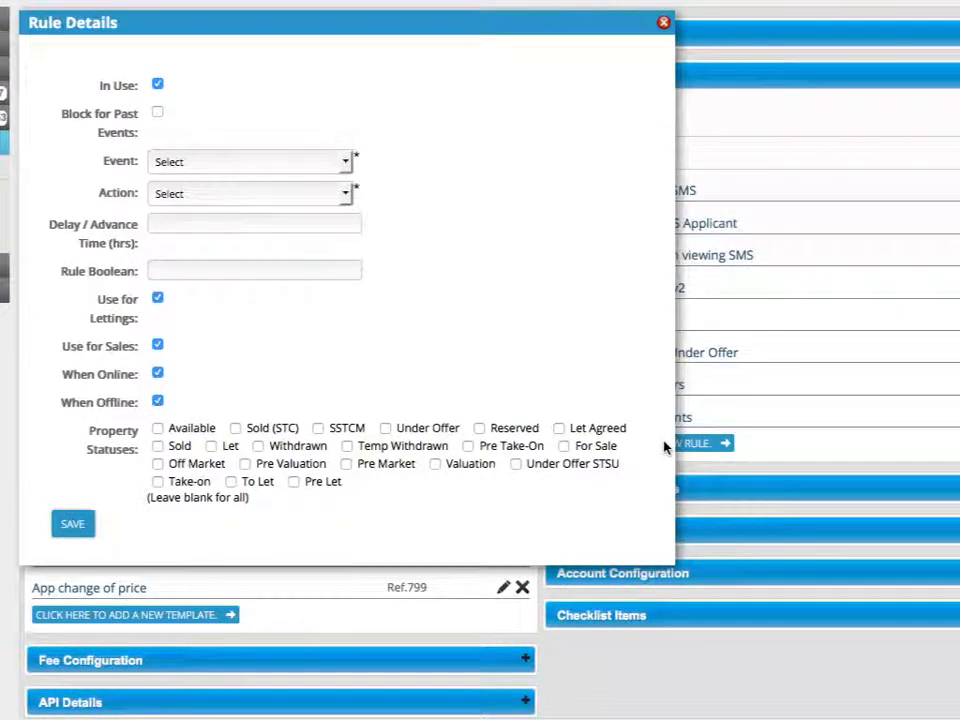
{"action": "left_click", "coordinate": [345, 162]}
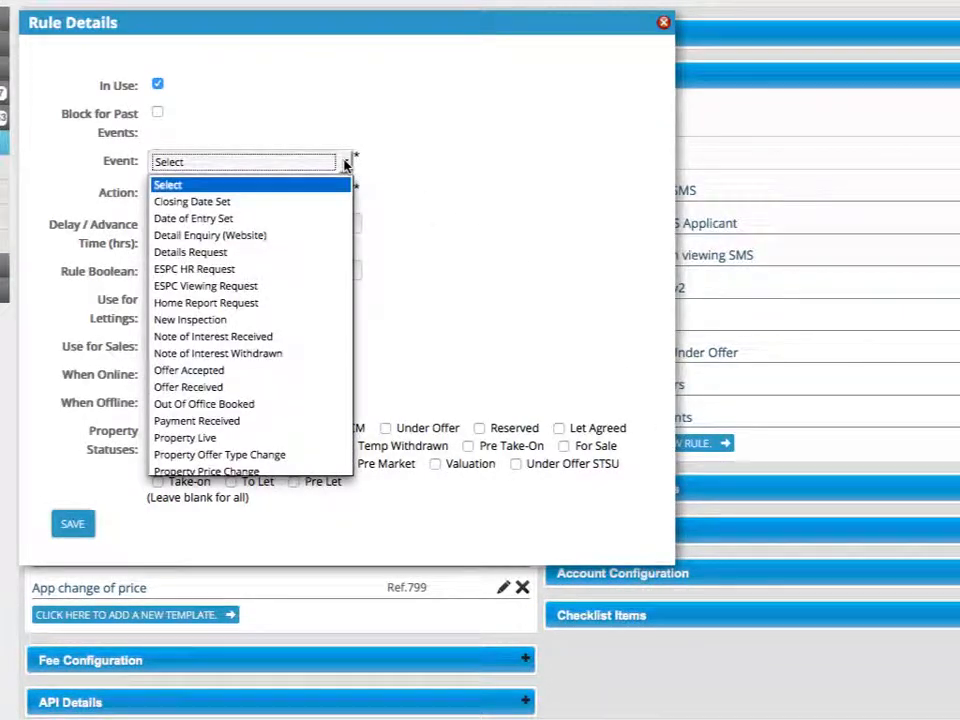
{"action": "scroll", "coordinate": [296, 347], "scroll_direction": "down", "scroll_amount": 2}
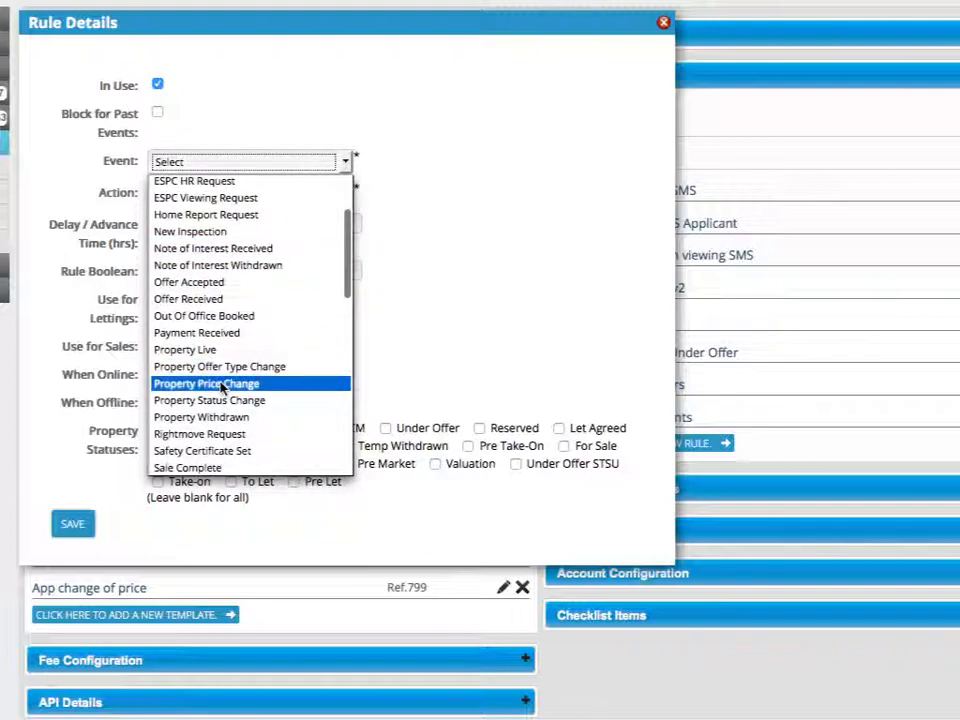
{"action": "left_click", "coordinate": [222, 387]}
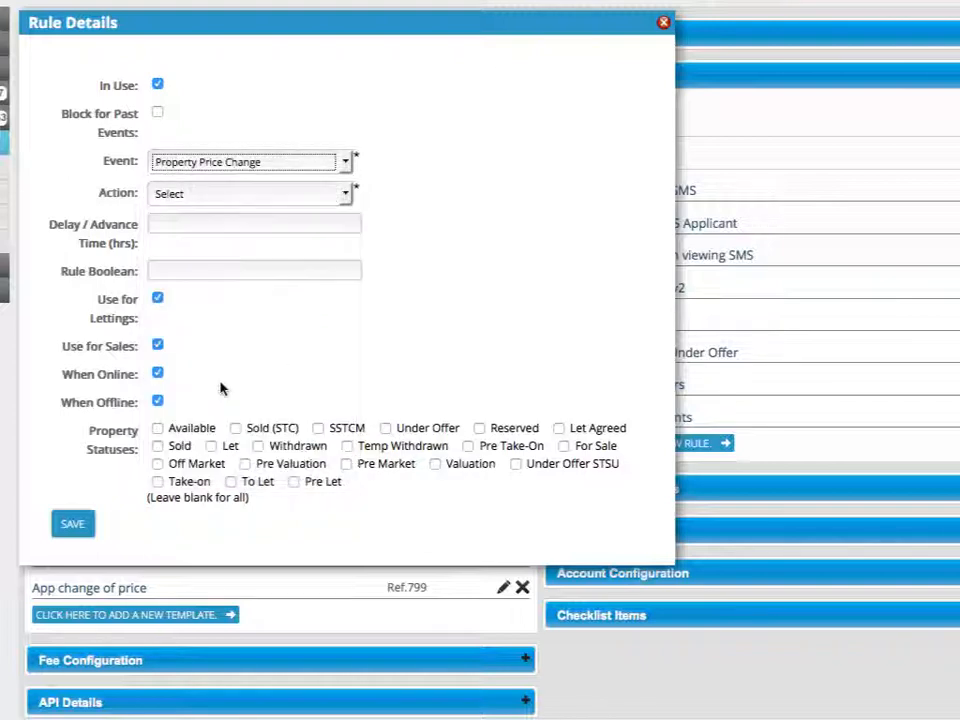
{"action": "left_click", "coordinate": [348, 196]}
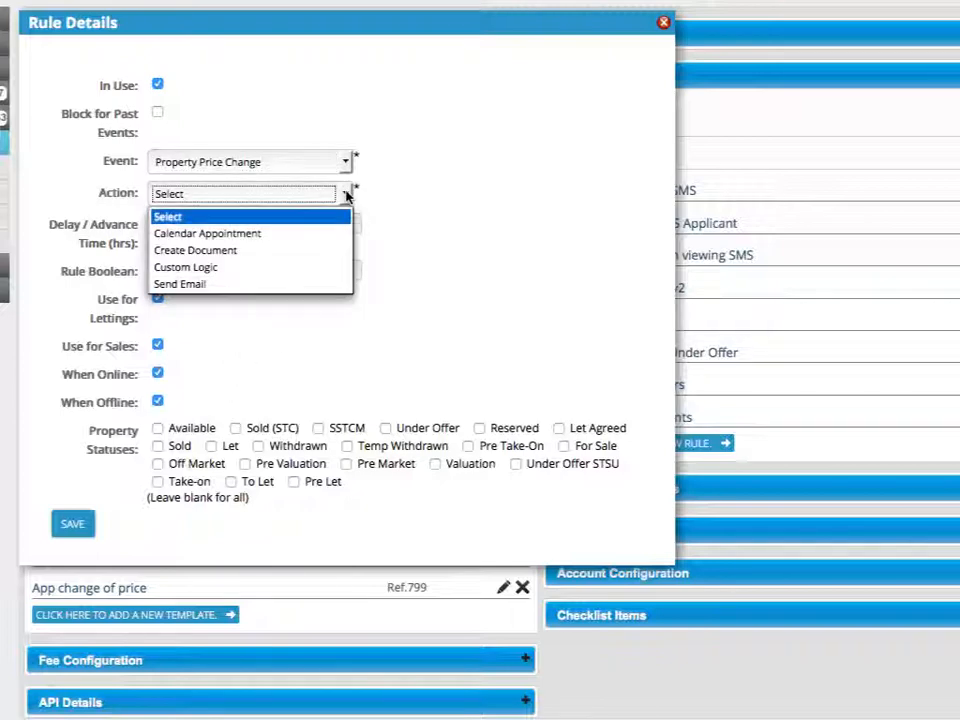
{"action": "left_click", "coordinate": [180, 285]}
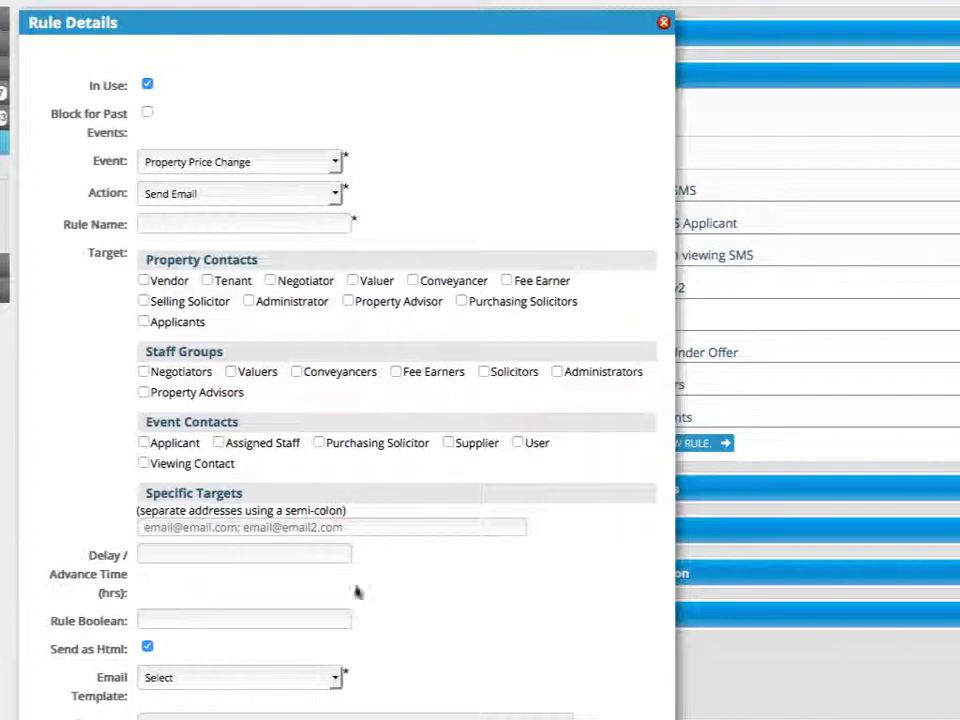
Name the rule "App change of price" and target Applicants under Property Contacts.
{"action": "left_click", "coordinate": [166, 221]}
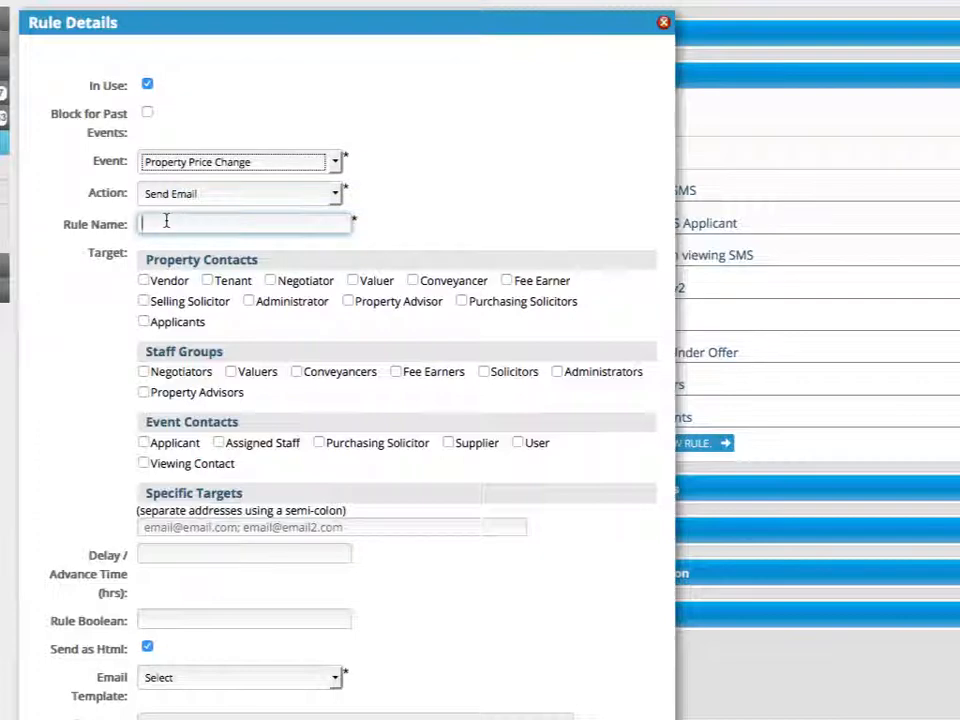
{"action": "type", "text": "App"}
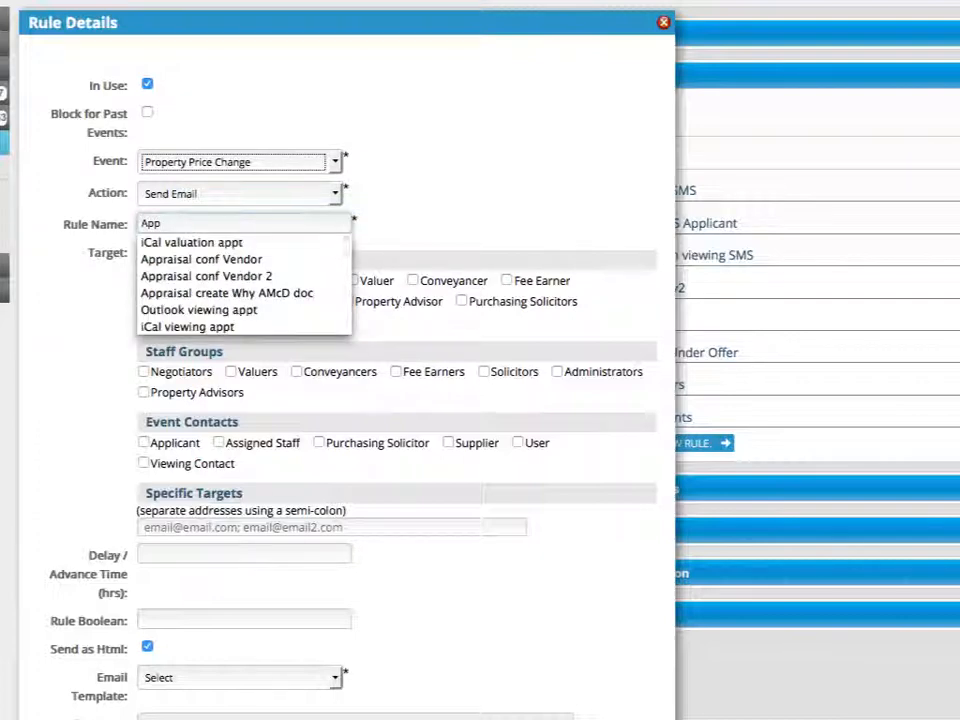
{"action": "type", "text": " change of price"}
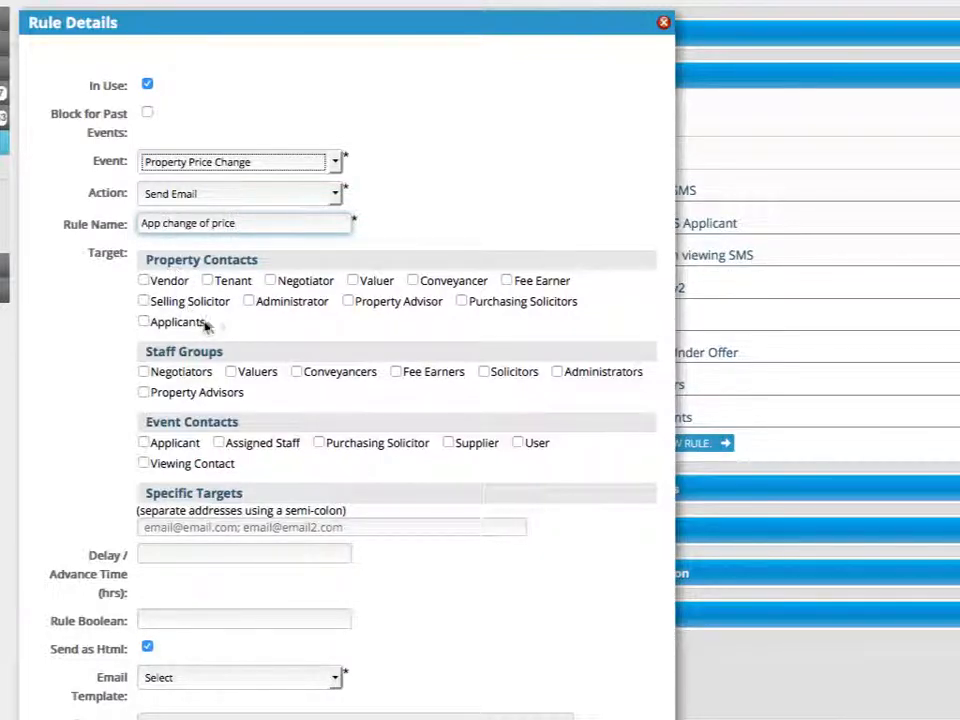
{"action": "left_click", "coordinate": [144, 321]}
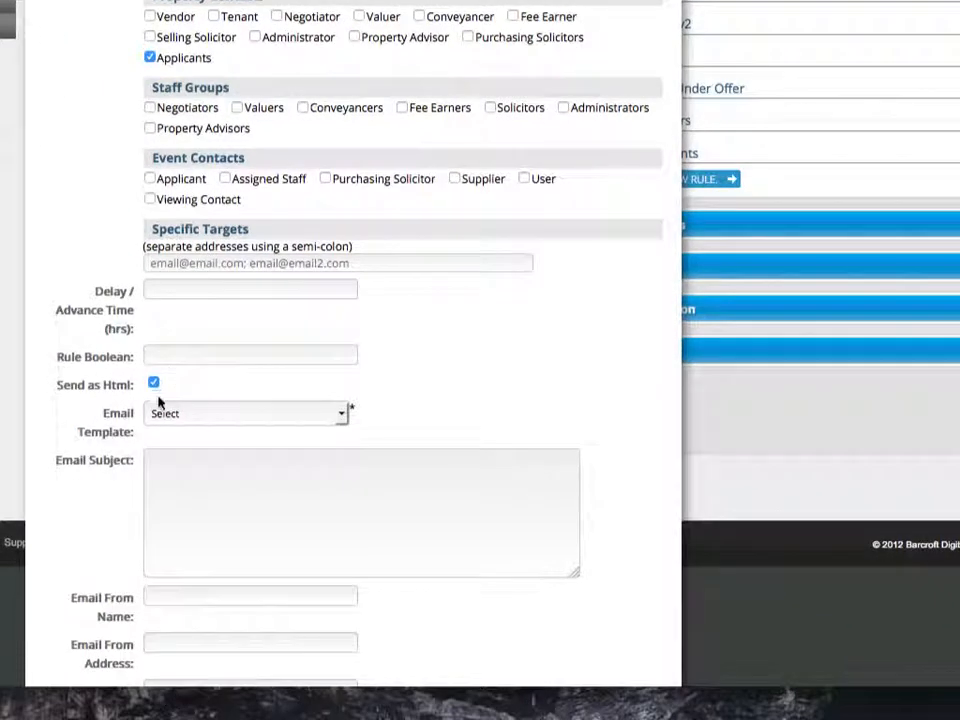
Select the "App change of price" email template for the rule and enter the email subject "Change of price {{ propertyDetails.formatAddress }}".
{"action": "left_click", "coordinate": [260, 413]}
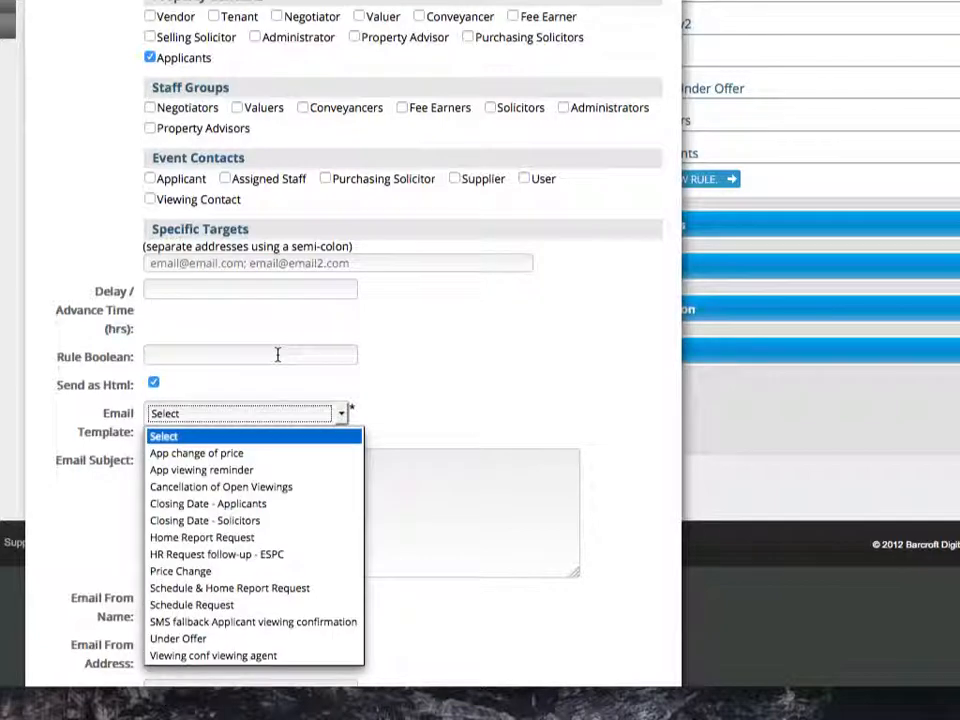
{"action": "left_click", "coordinate": [198, 454]}
{"action": "scroll", "coordinate": [198, 454], "scroll_direction": "down", "scroll_amount": 5}
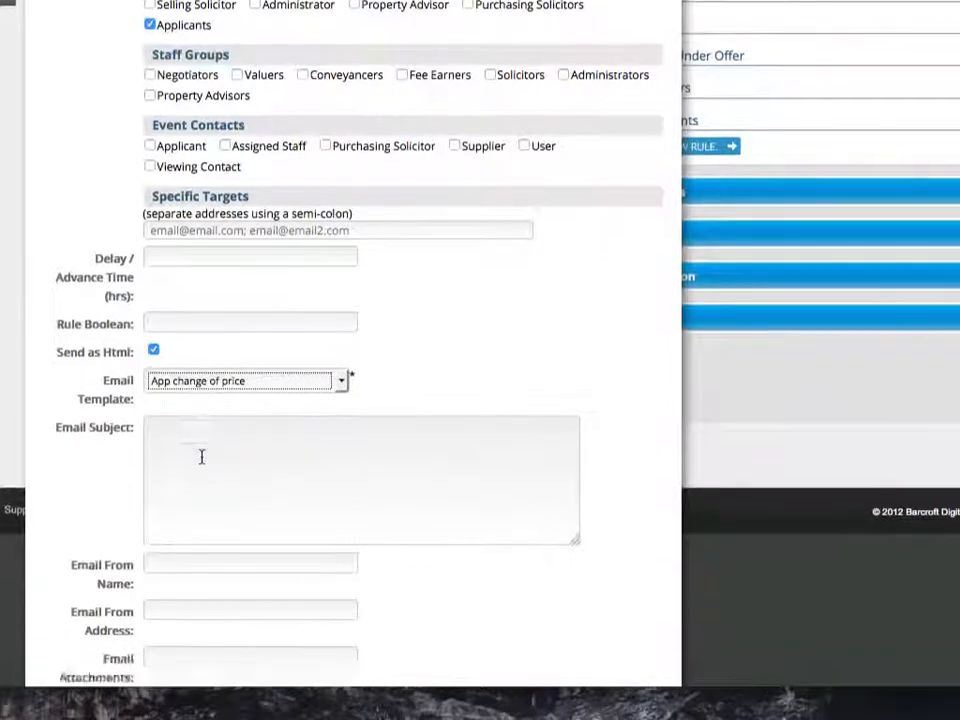
{"action": "left_click", "coordinate": [167, 191]}
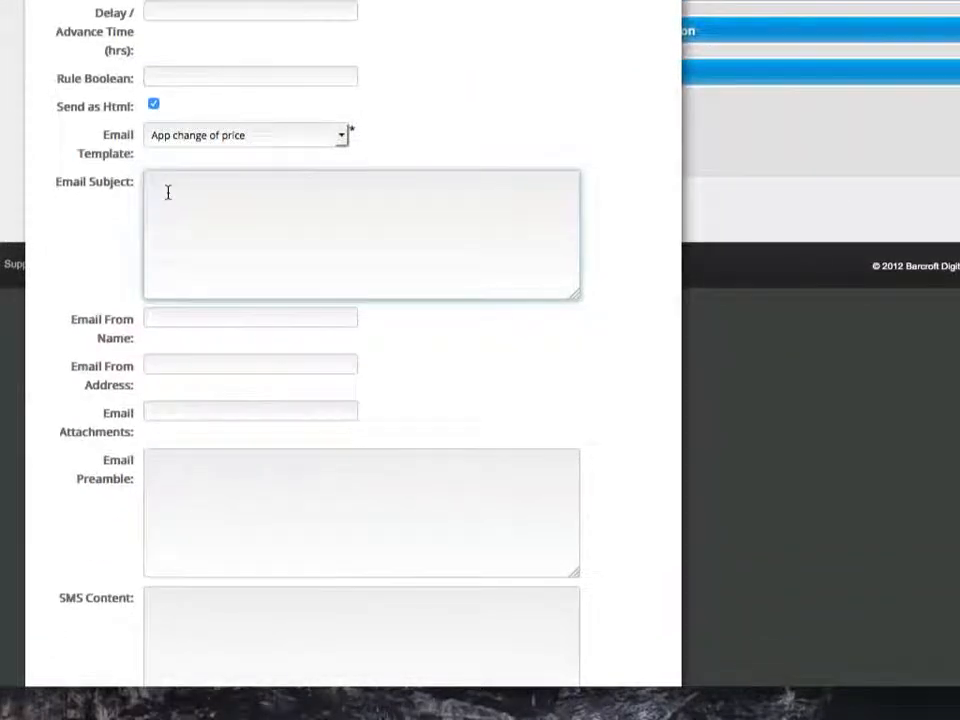
{"action": "type", "text": "Cha"}
{"action": "type", "text": "nge of "}
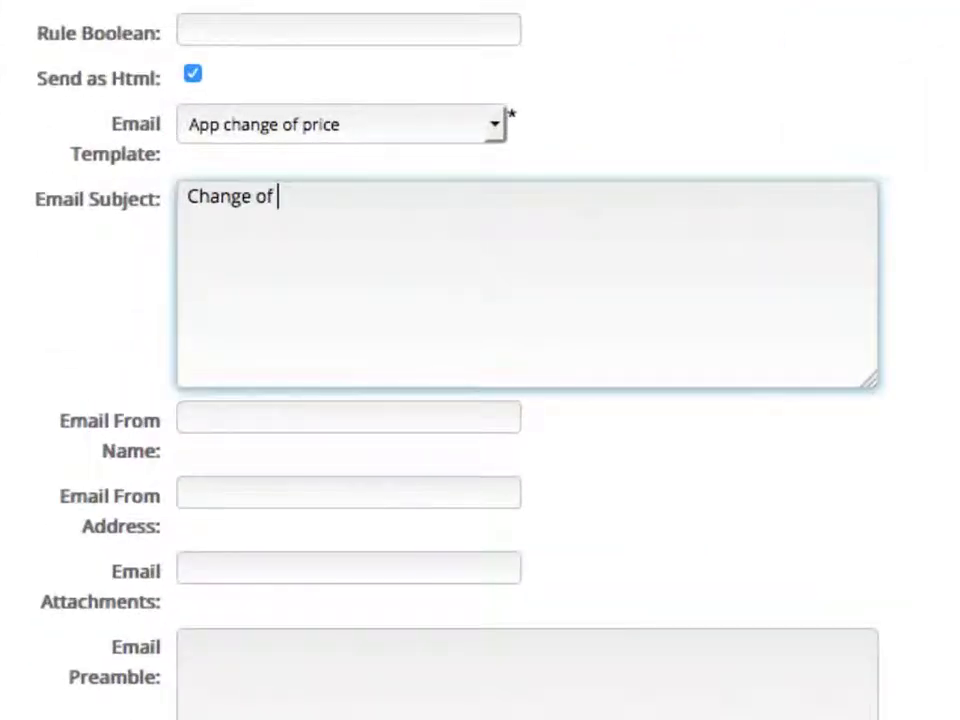
{"action": "type", "text": "price "}
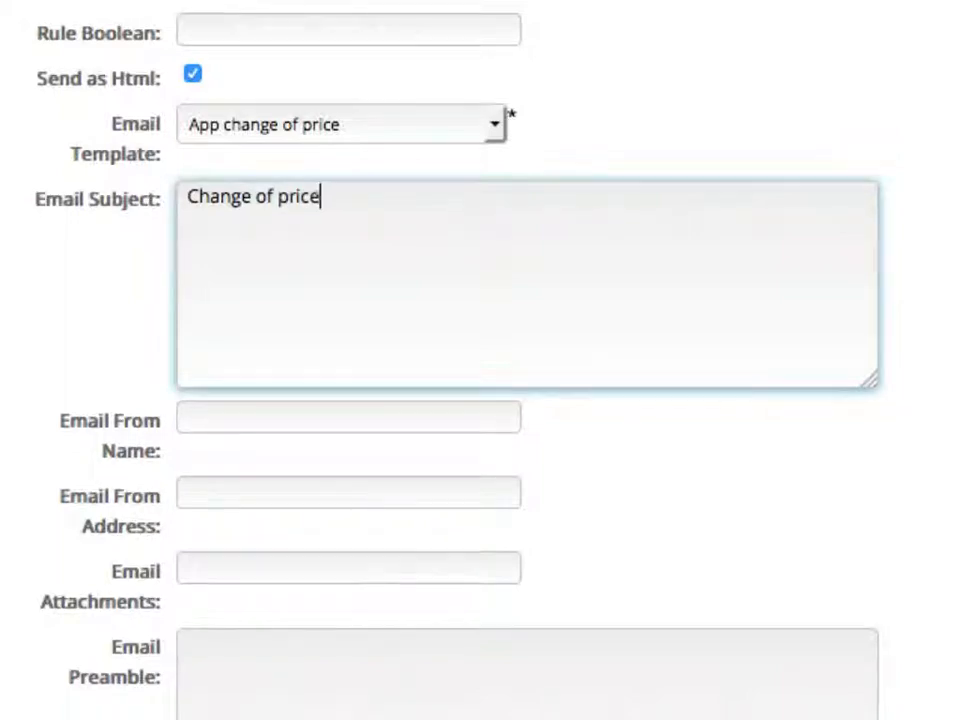
{"action": "type", "text": "{{ proper"}
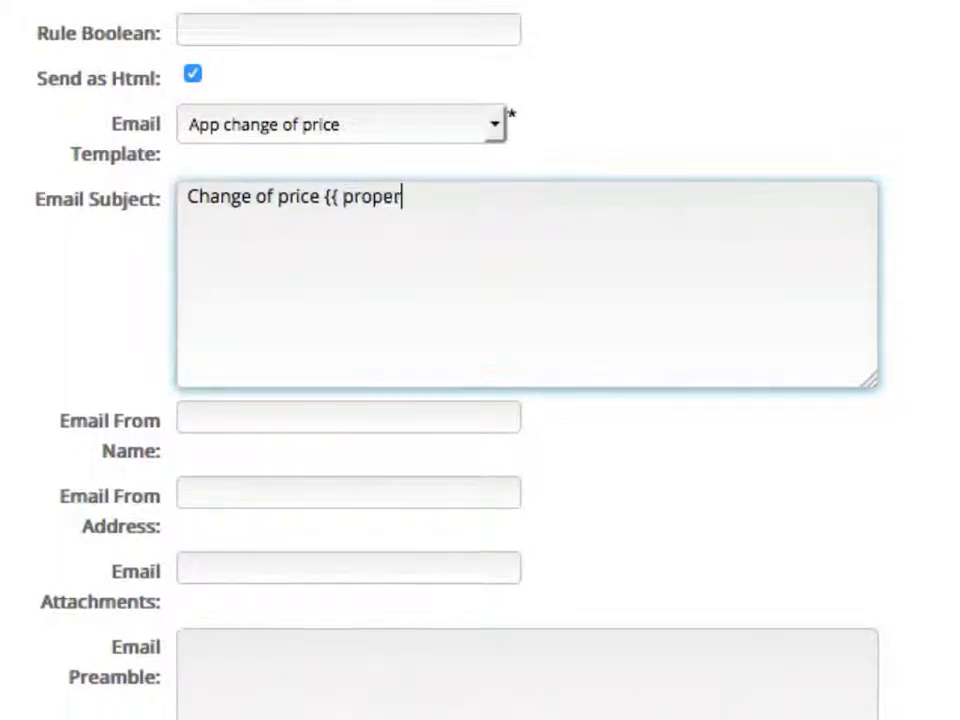
{"action": "type", "text": "tyDetails"}
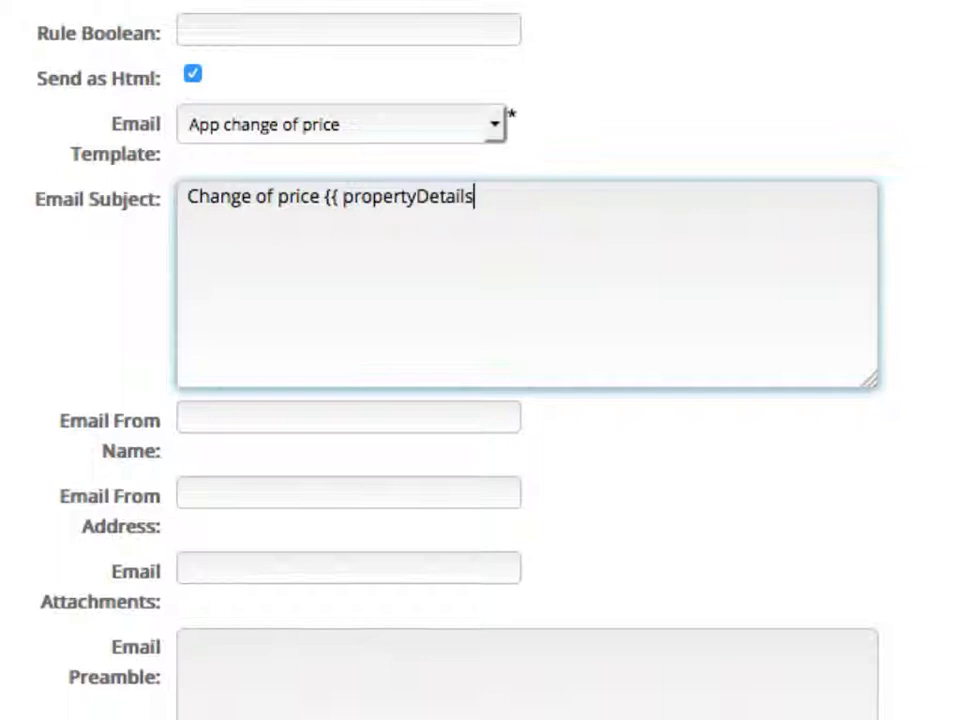
{"action": "type", "text": ".formatA"}
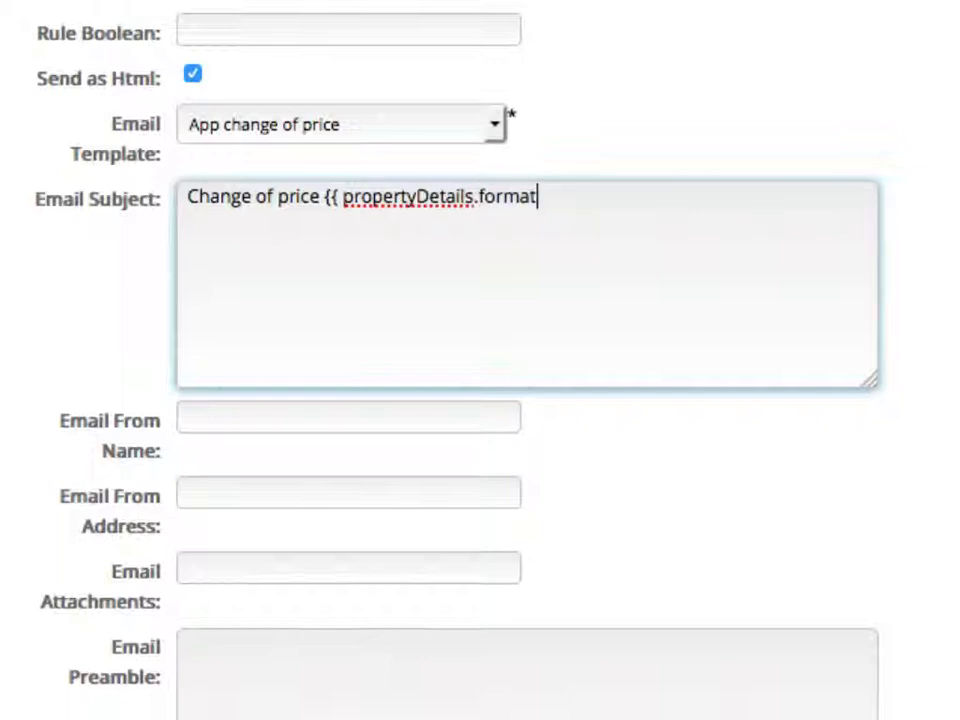
{"action": "type", "text": "ddress }}"}
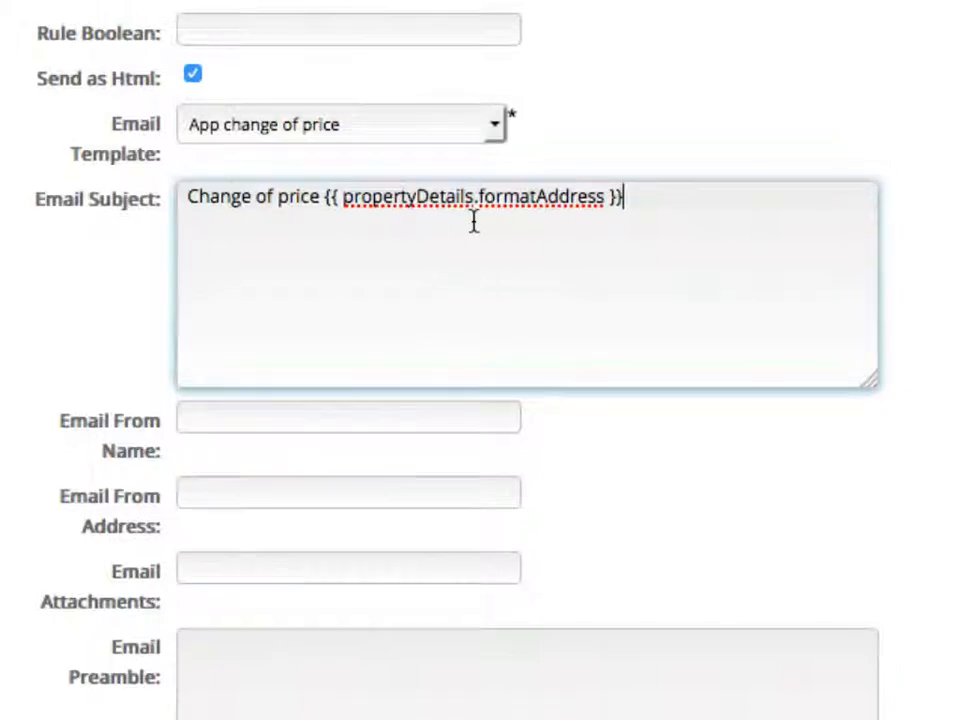
Disable Use for Lettings and When Offline, limit the property statuses to Available and For Sale, and save the rule.
{"action": "scroll", "coordinate": [399, 195], "scroll_direction": "down", "scroll_amount": 3}
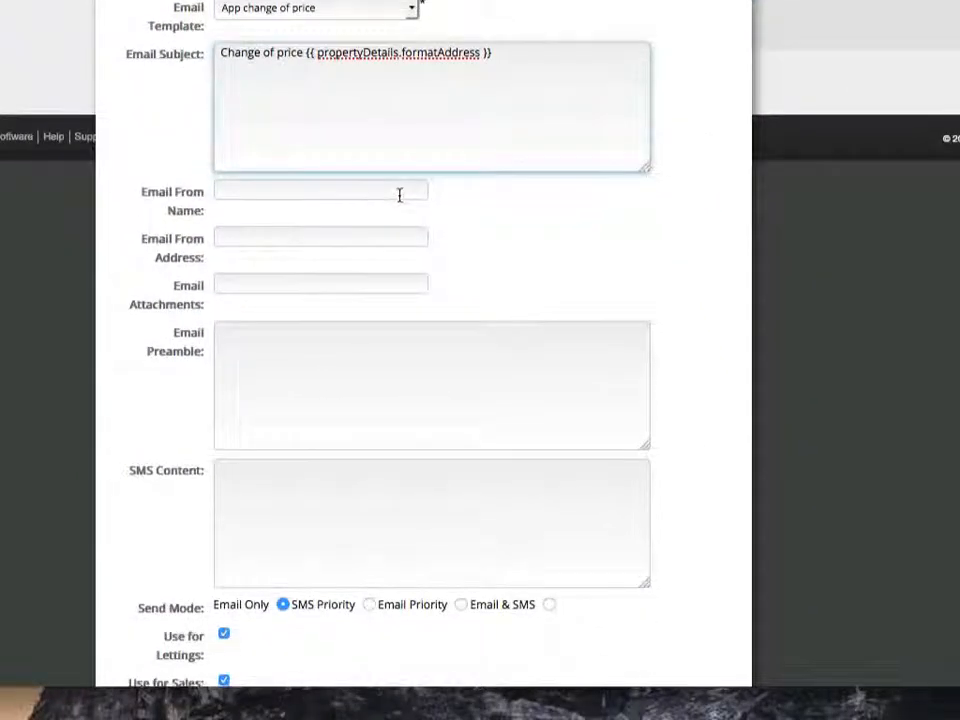
{"action": "scroll", "coordinate": [399, 195], "scroll_direction": "down", "scroll_amount": 1}
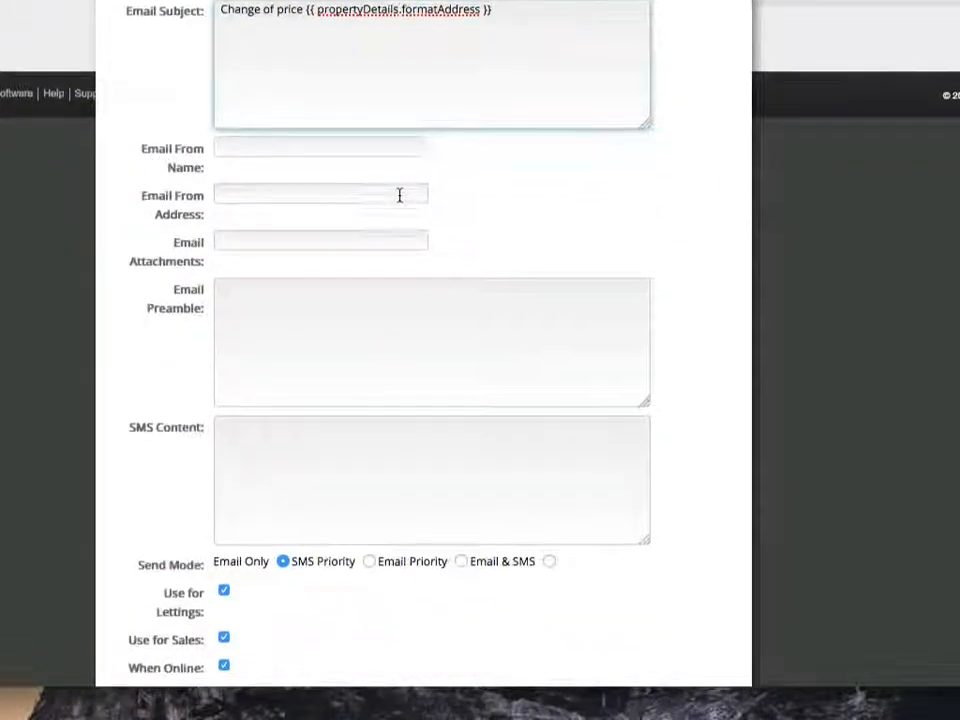
{"action": "scroll", "coordinate": [380, 170], "scroll_direction": "down", "scroll_amount": 4}
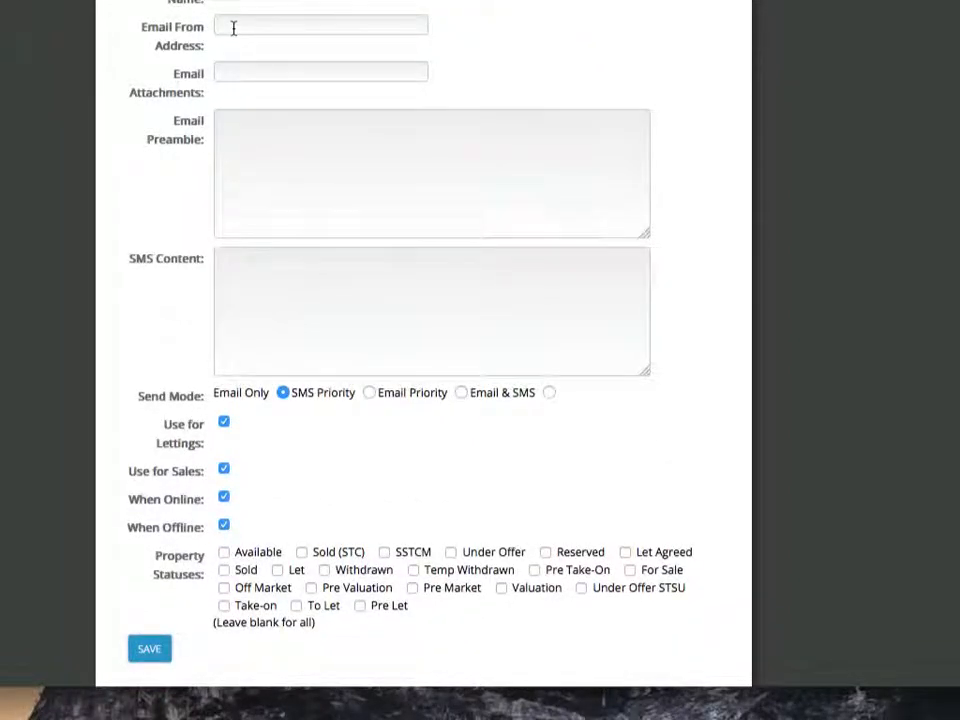
{"action": "left_click", "coordinate": [235, 72]}
{"action": "scroll", "coordinate": [240, 300], "scroll_direction": "down", "scroll_amount": 1}
{"action": "left_click", "coordinate": [224, 420]}
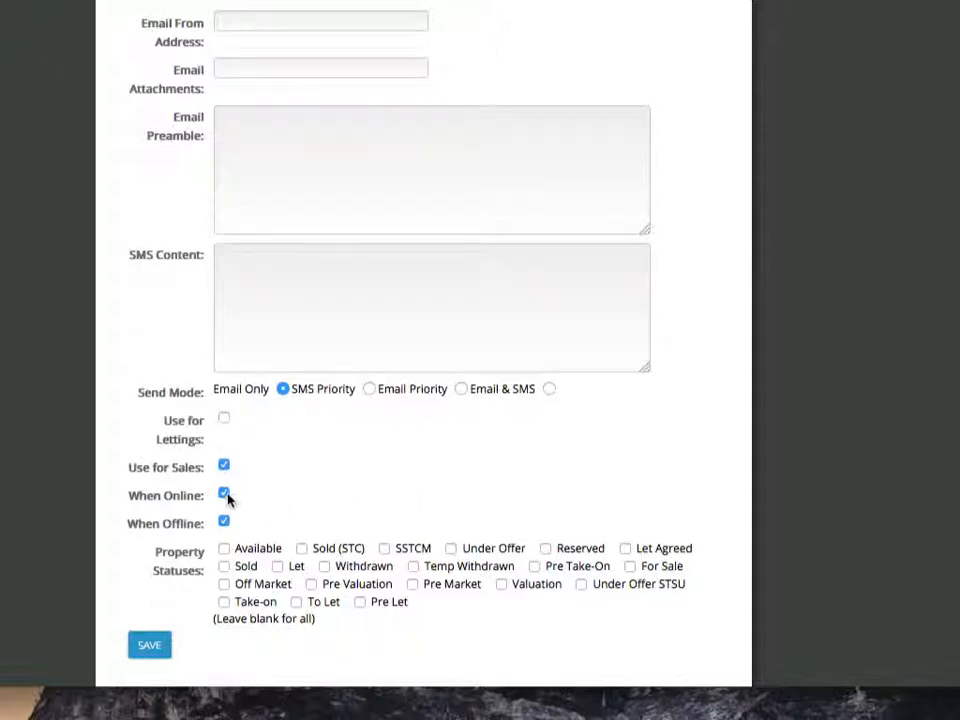
{"action": "left_click", "coordinate": [225, 522]}
{"action": "left_click", "coordinate": [225, 550]}
{"action": "left_click", "coordinate": [147, 644]}
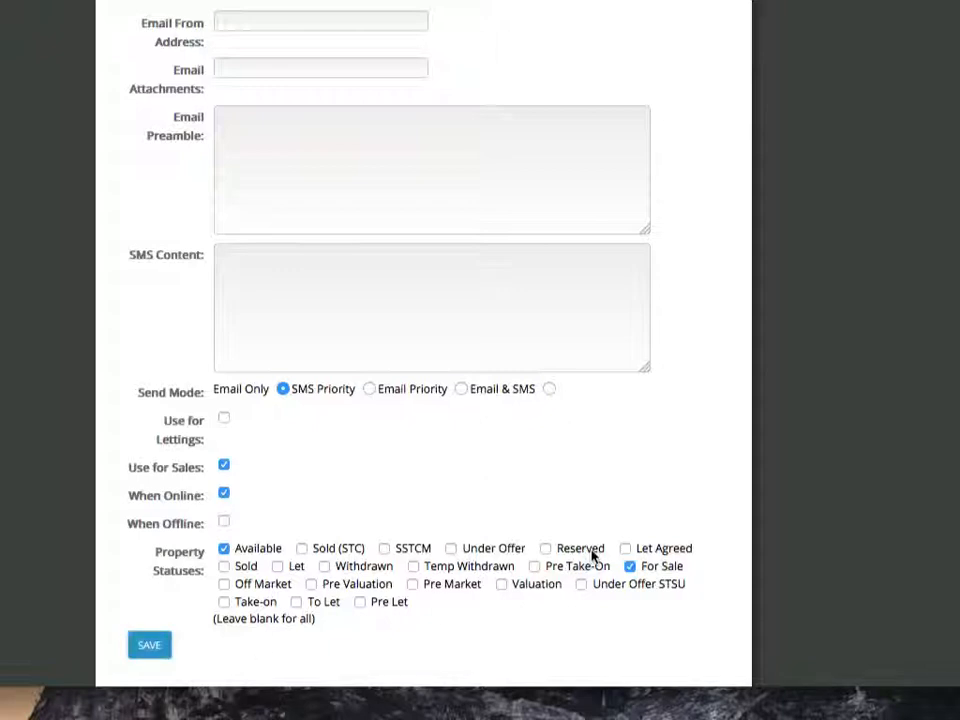